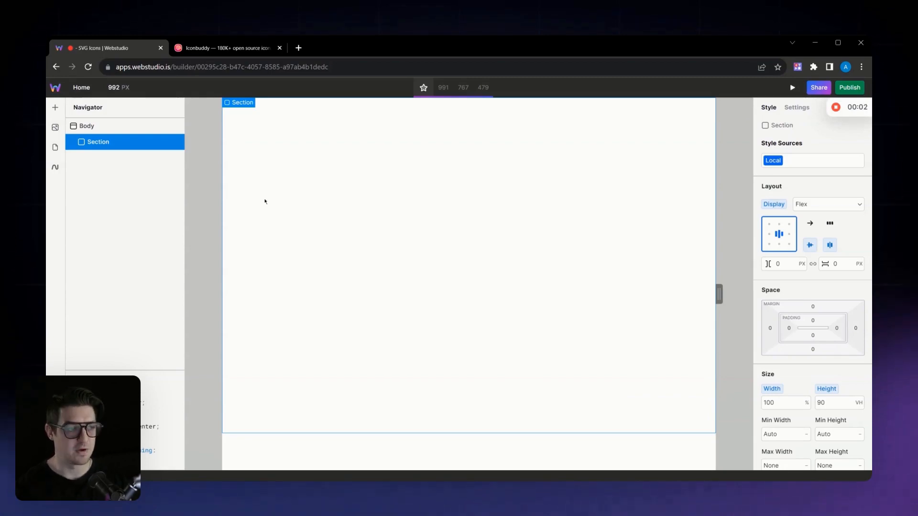
# Add a Box inside the Section and rename it Icon.
pyautogui.click(55, 106)
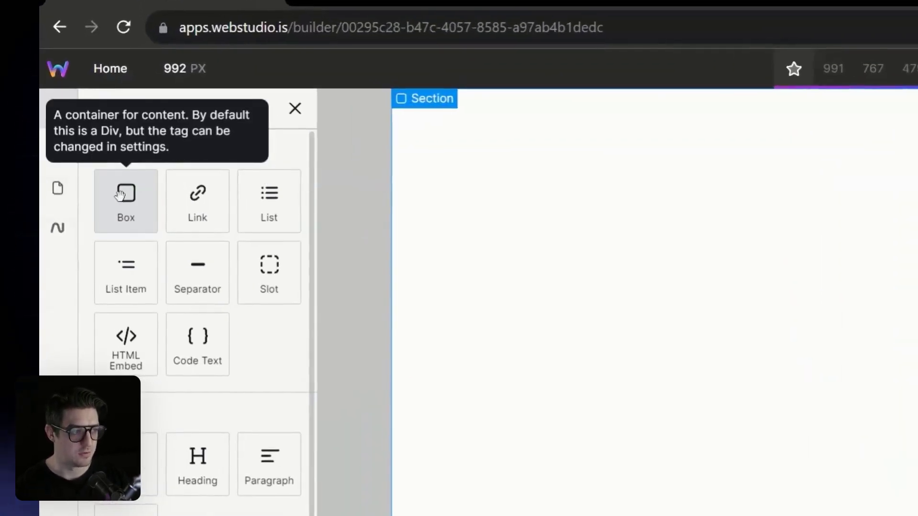
pyautogui.click(125, 201)
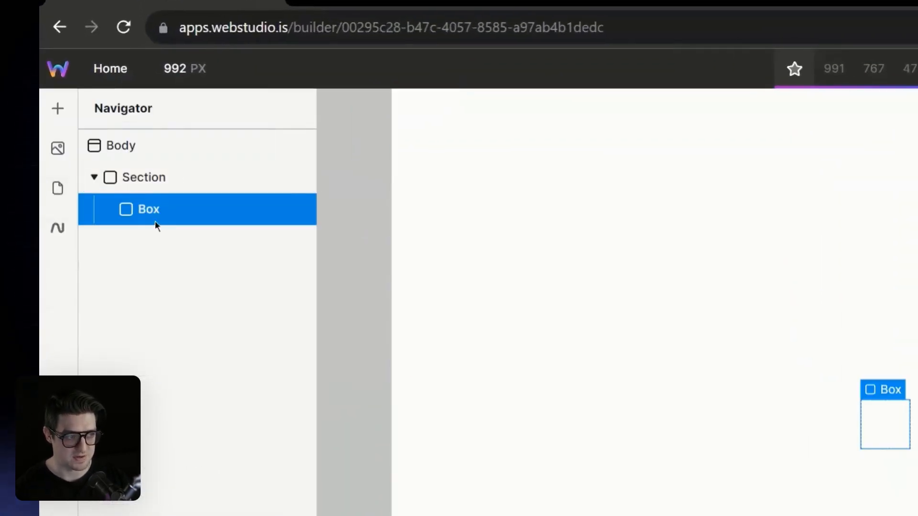
pyautogui.doubleClick(149, 209)
pyautogui.write('lcon')
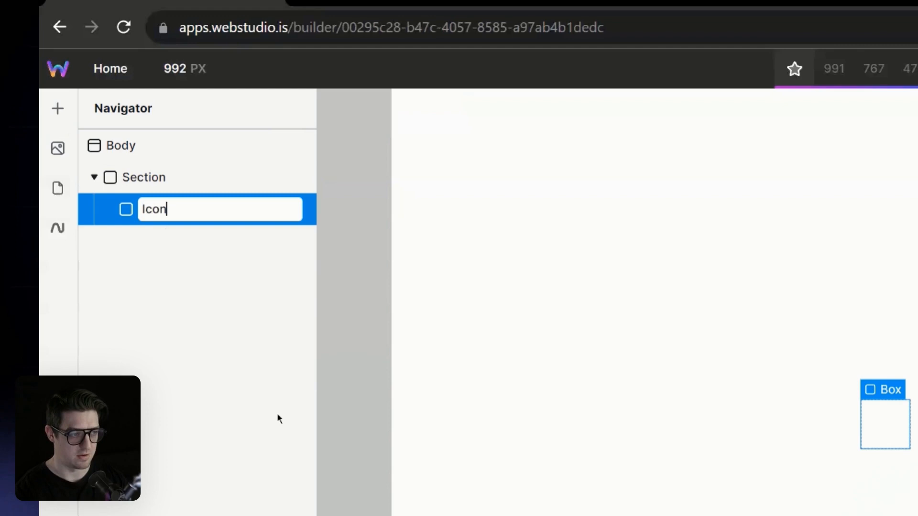
pyautogui.press('Return')
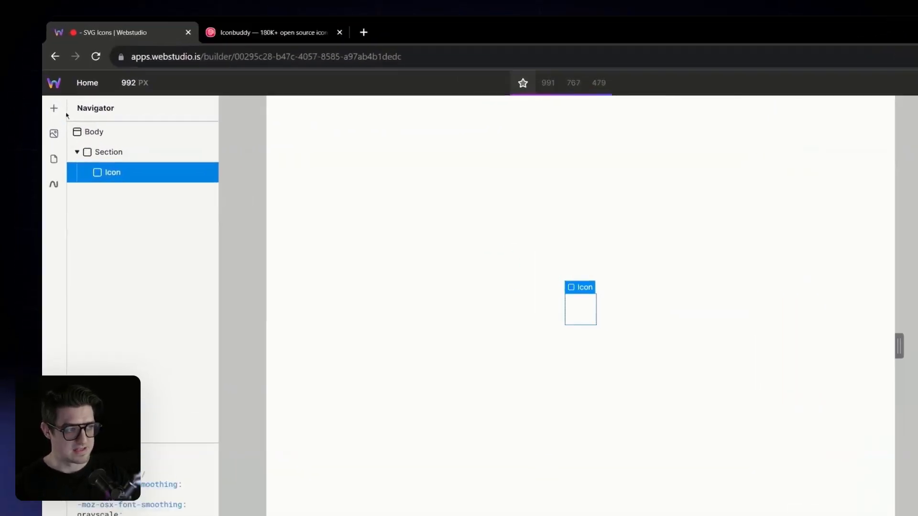
# Add an HTML Embed inside Icon and rename it Icon SVG.
pyautogui.click(54, 107)
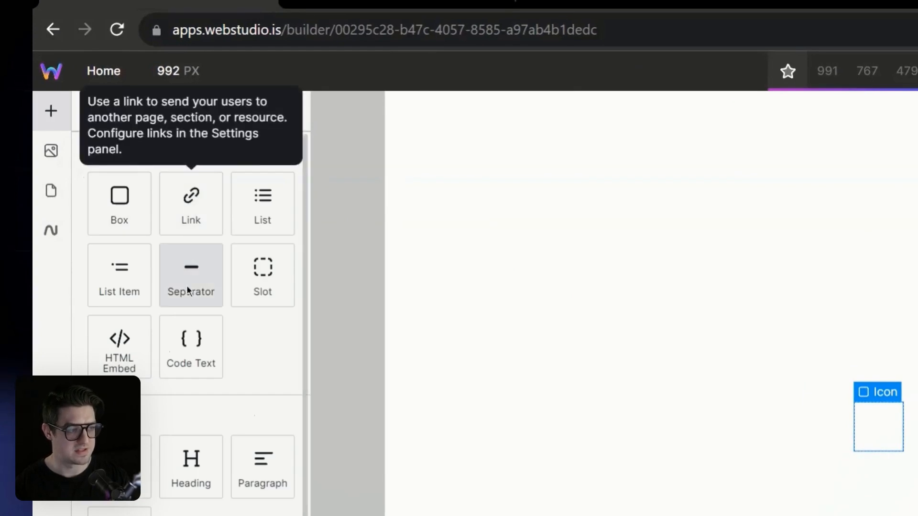
pyautogui.click(119, 348)
pyautogui.doubleClick(192, 243)
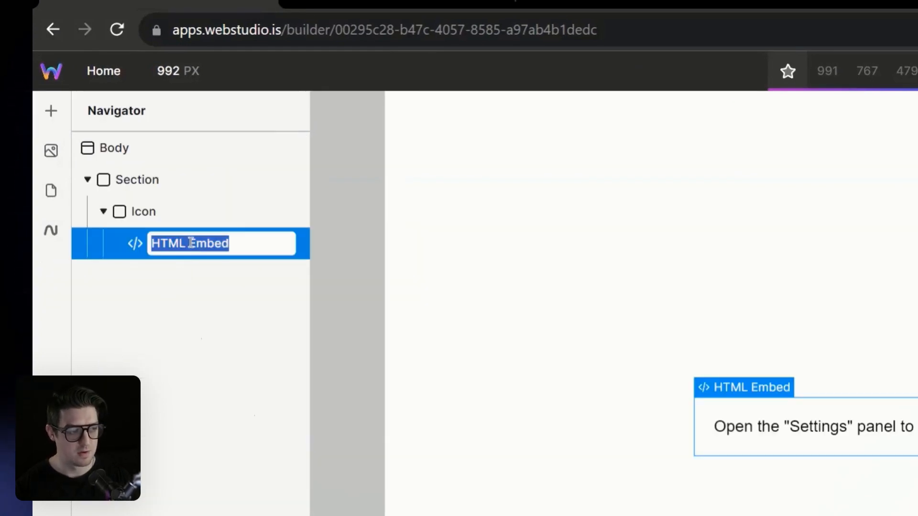
pyautogui.write('Icon SVG')
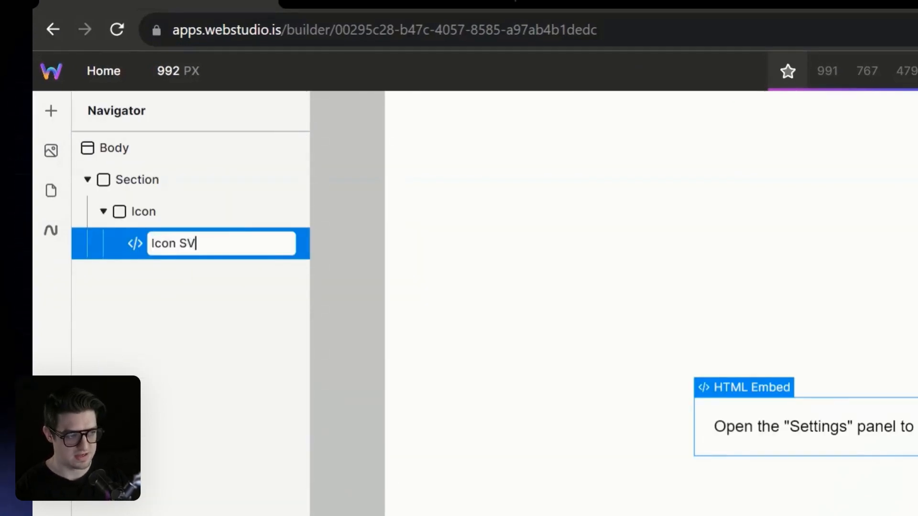
pyautogui.press('Return')
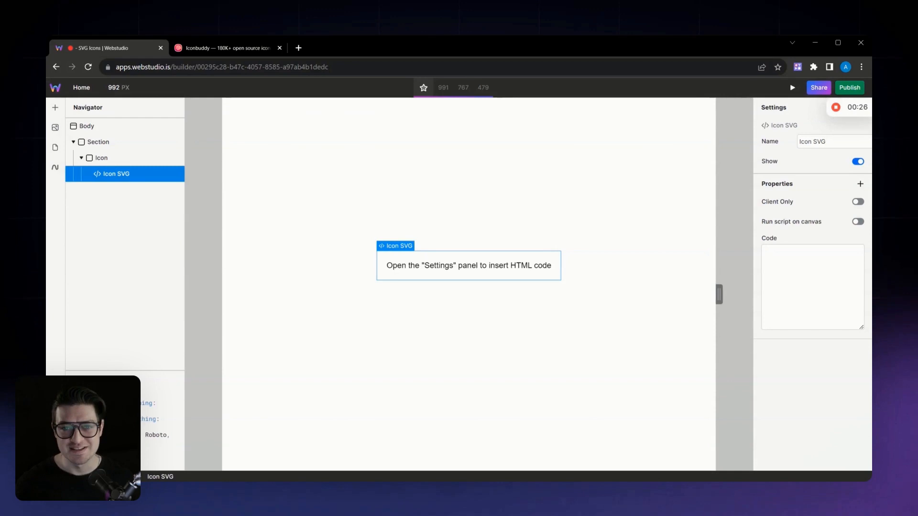
# In Iconbuddy, search for fire and copy the outlined flame icon's SVG code.
pyautogui.click(219, 47)
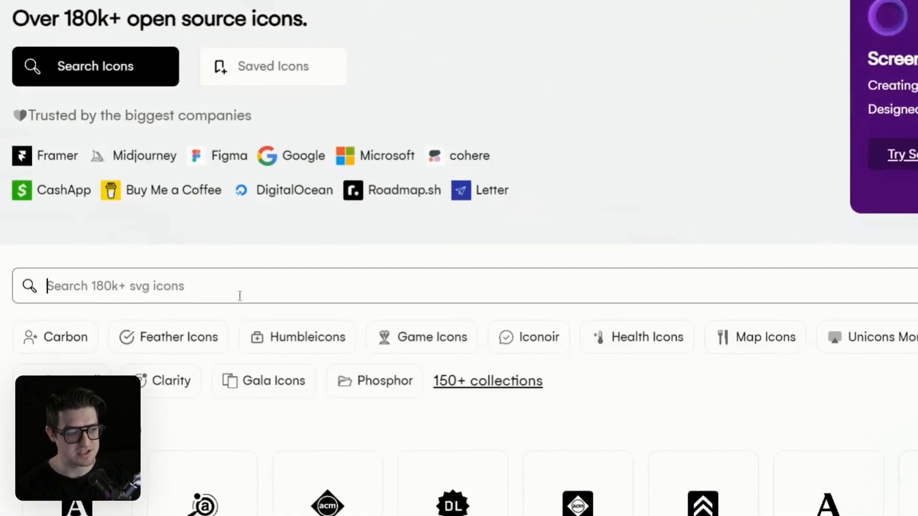
pyautogui.write('fire')
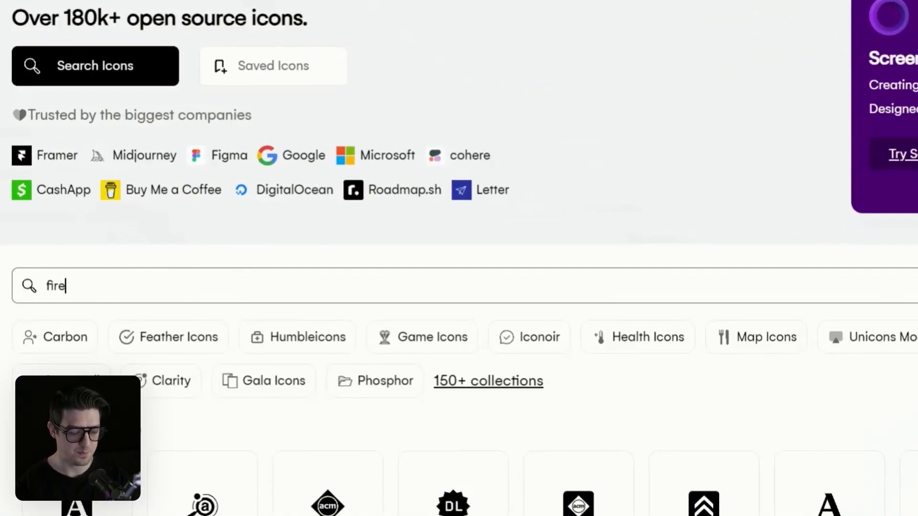
pyautogui.press('Return')
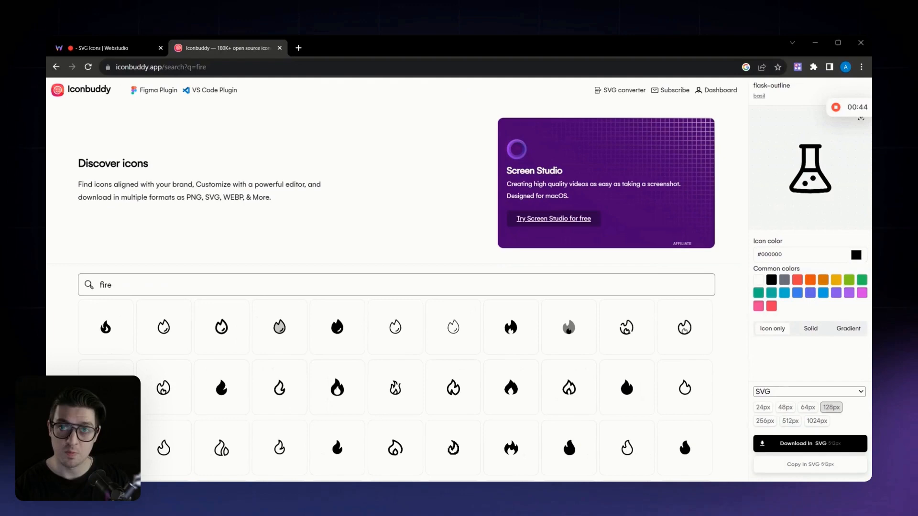
pyautogui.moveTo(278, 323)
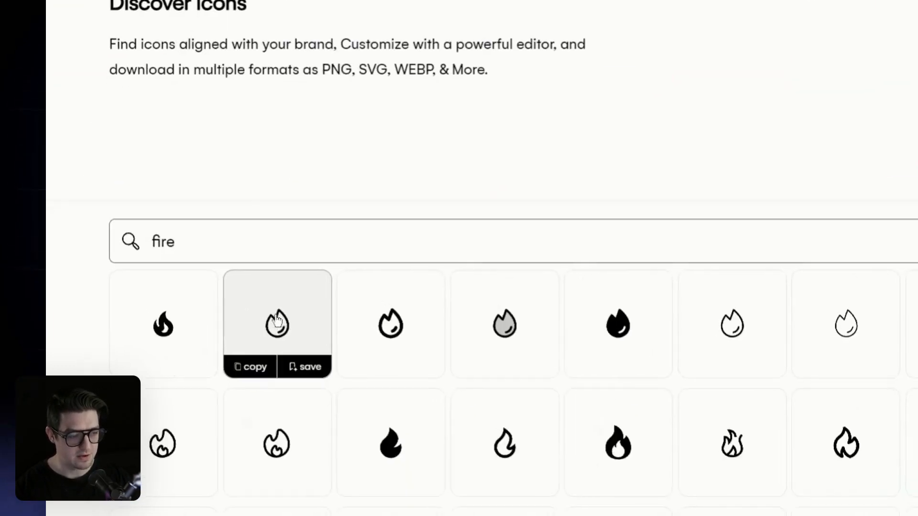
pyautogui.click(251, 368)
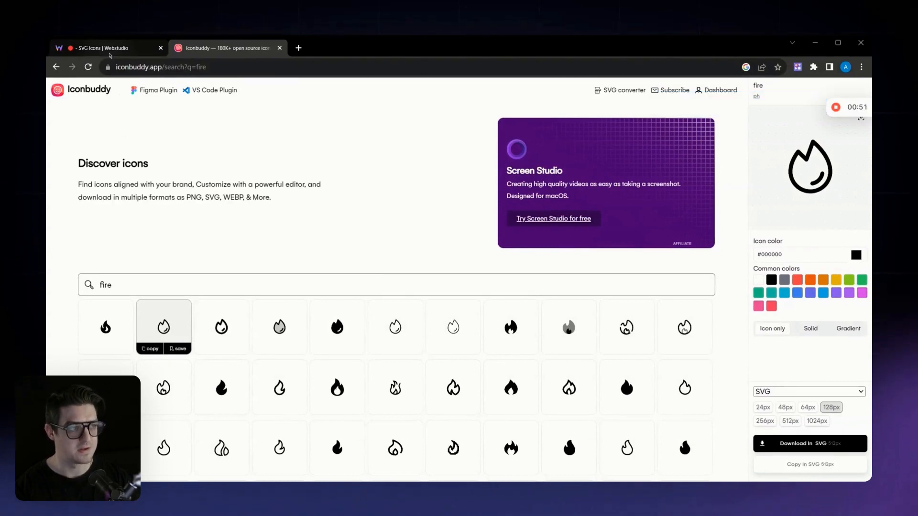
# Paste the copied flame SVG into the Icon SVG embed's Code field.
pyautogui.click(104, 47)
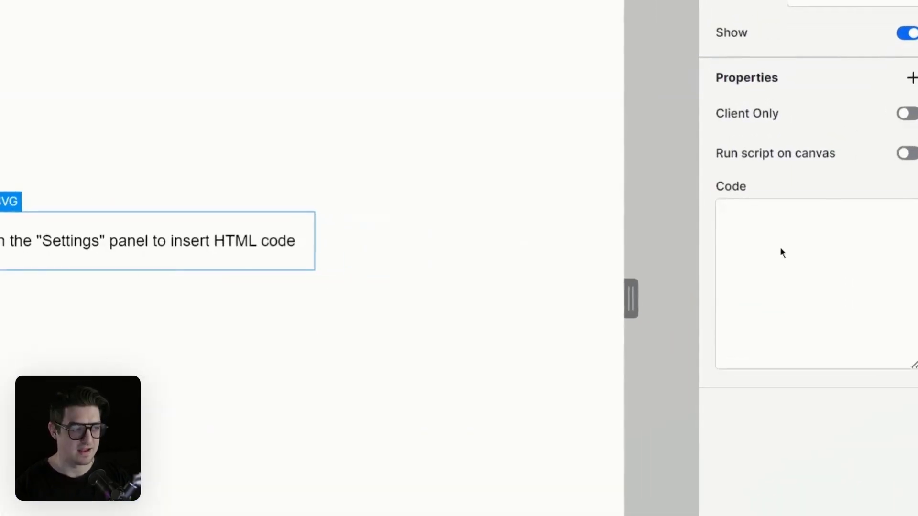
pyautogui.click(810, 283)
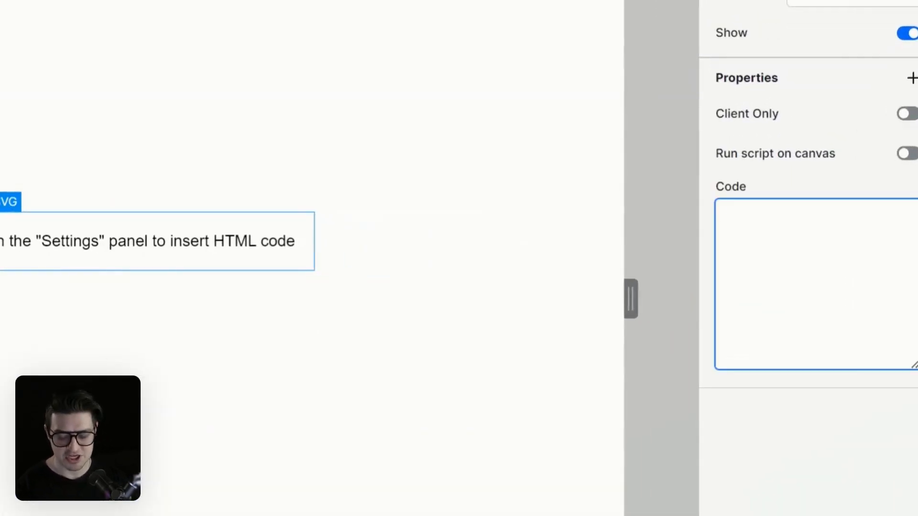
pyautogui.hotkey('ctrl', 'v')
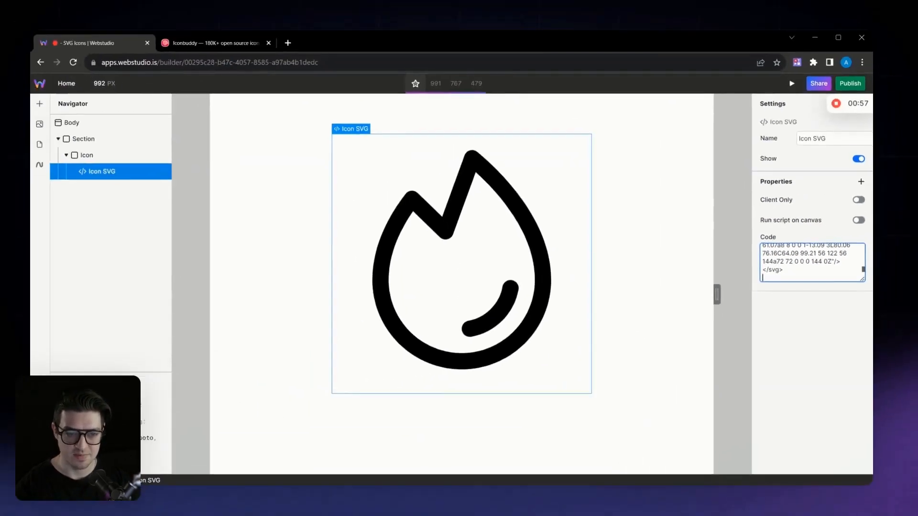
pyautogui.moveTo(861, 279); pyautogui.dragTo(861, 411)
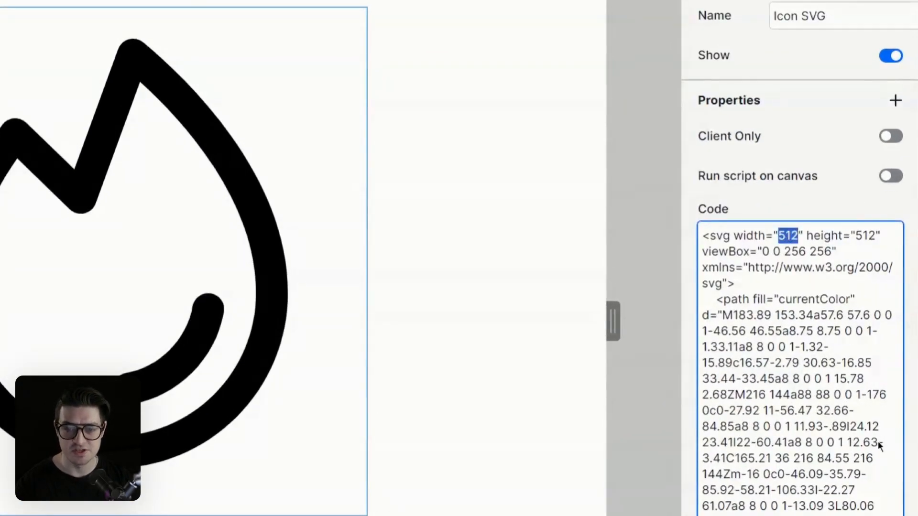
pyautogui.write('100%')
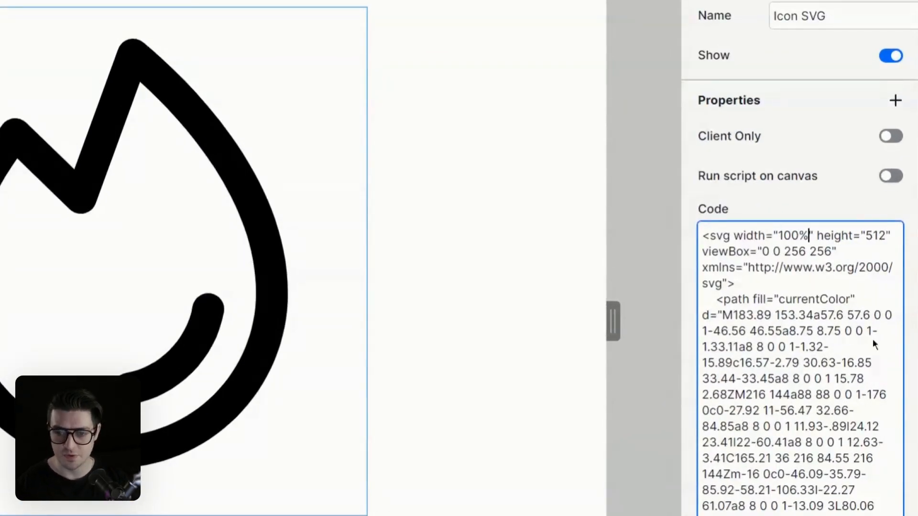
# Set the SVG width and height to 100% and enable Run script on canvas.
pyautogui.doubleClick(875, 235)
pyautogui.write('100%')
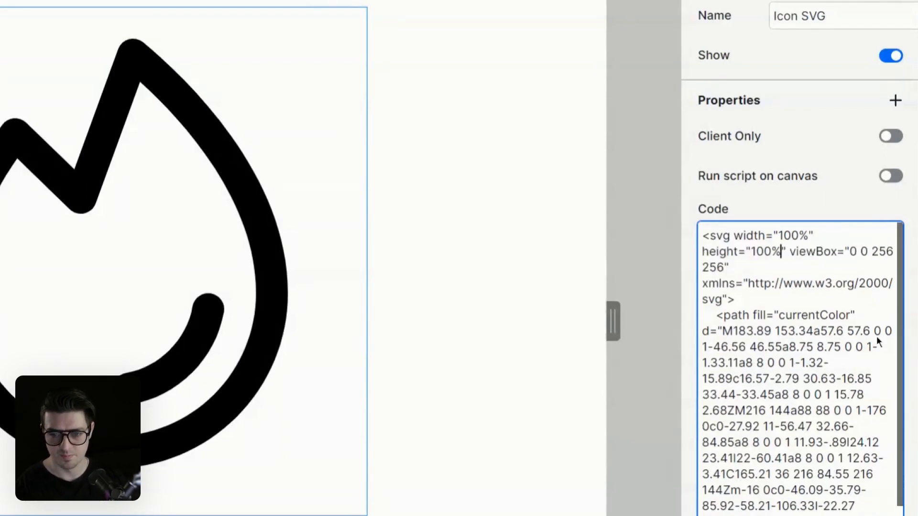
pyautogui.click(814, 190)
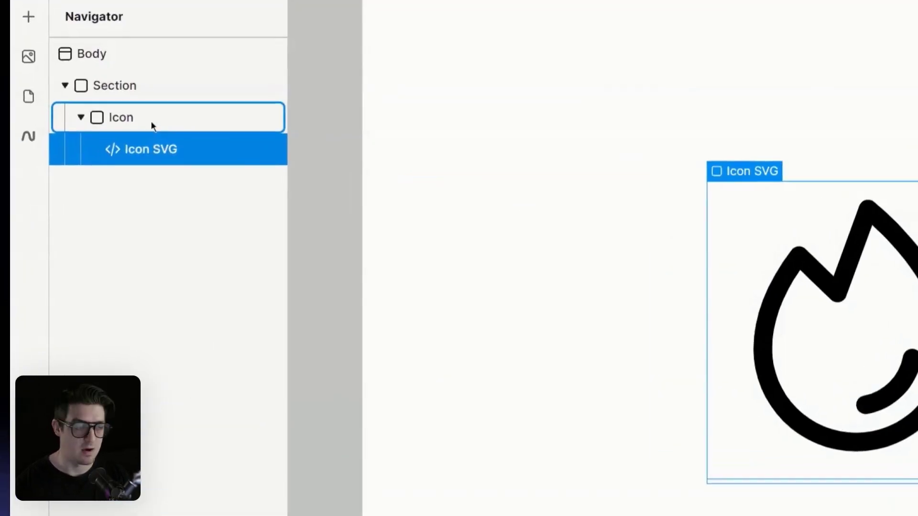
# Select the Icon box and create a shared style token named Icon.
pyautogui.click(151, 124)
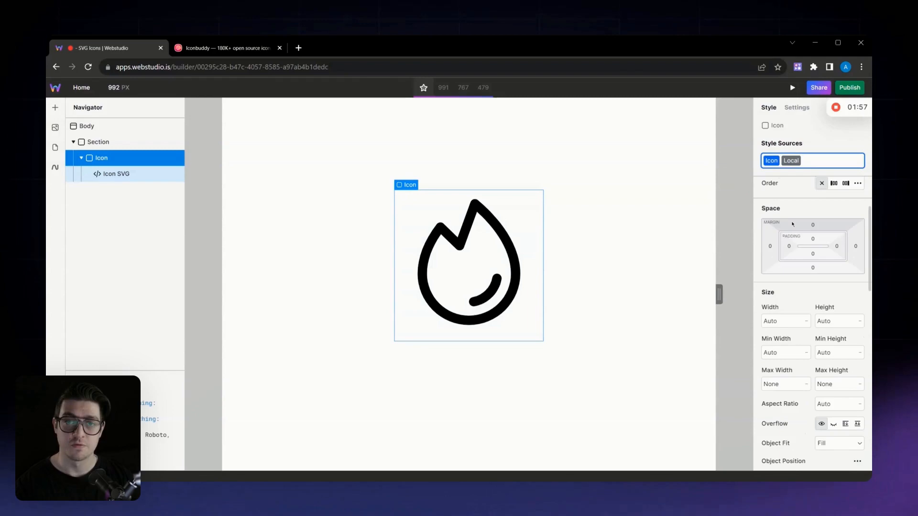
pyautogui.scroll(-3, 811, 216)
# Shrink the Icon box width down to a small fixed pixel value.
pyautogui.click(775, 297)
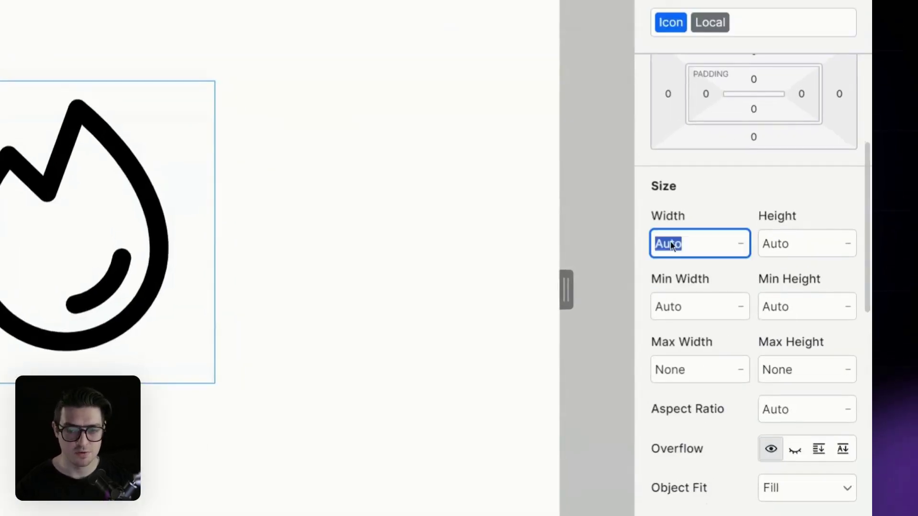
pyautogui.moveTo(672, 245); pyautogui.dragTo(746, 246)
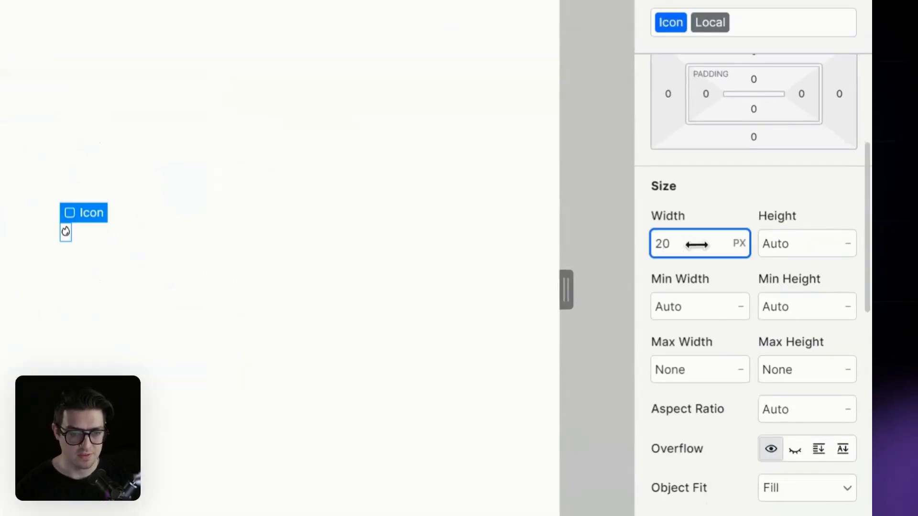
pyautogui.doubleClick(663, 244)
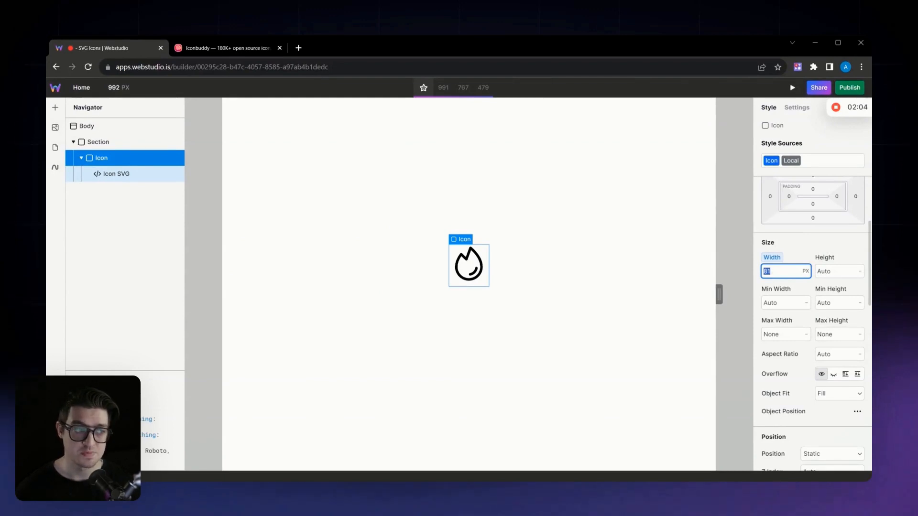
pyautogui.scroll(-5, 810, 287)
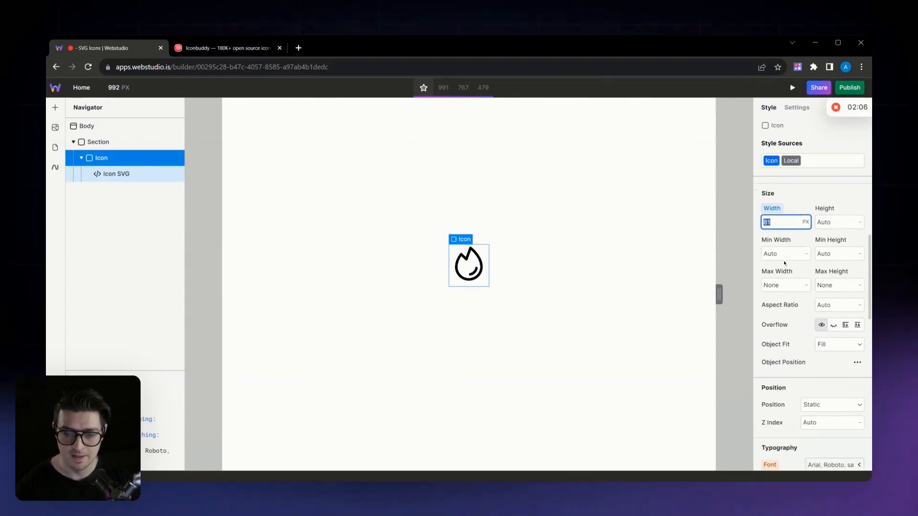
pyautogui.scroll(-5, 810, 287)
pyautogui.scroll(-2, 796, 319)
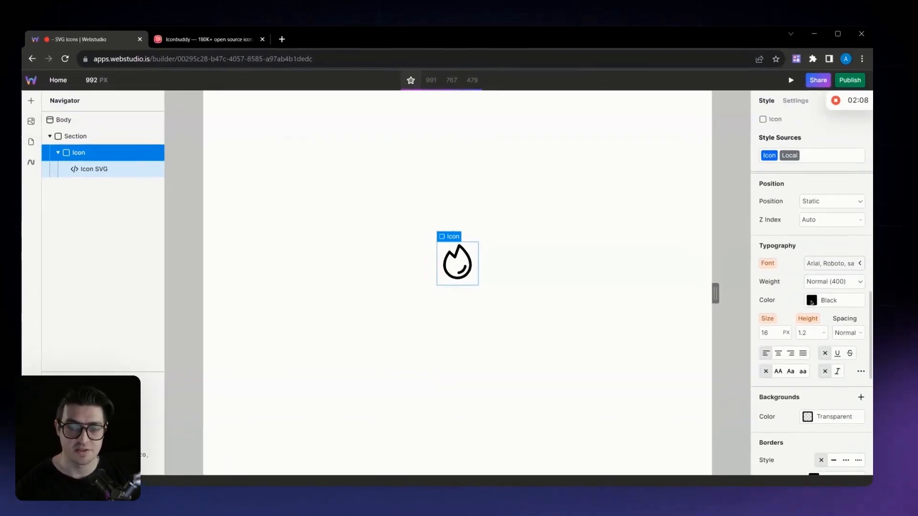
# Change the icon's colour to red in the colour picker.
pyautogui.click(812, 300)
pyautogui.moveTo(803, 344)
pyautogui.mouseDown()
pyautogui.moveTo(825, 354)
pyautogui.moveTo(875, 344)
pyautogui.moveTo(834, 333)
pyautogui.mouseUp()
pyautogui.press('Escape')
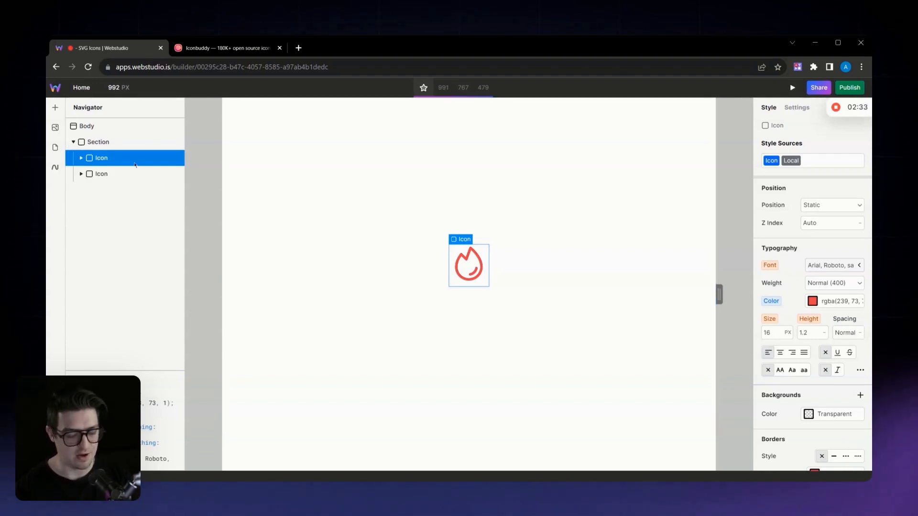
# Select the second flame, search Iconbuddy for star and copy an outline star SVG.
pyautogui.click(115, 176)
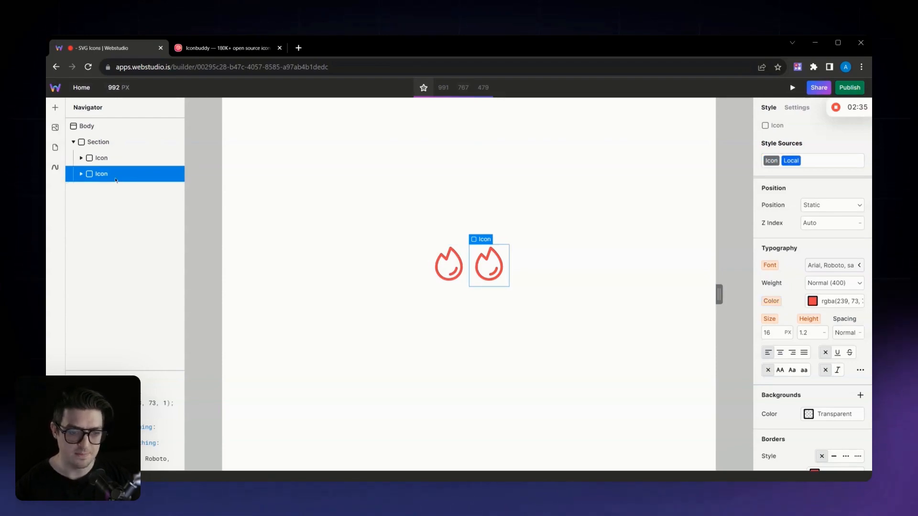
pyautogui.click(222, 47)
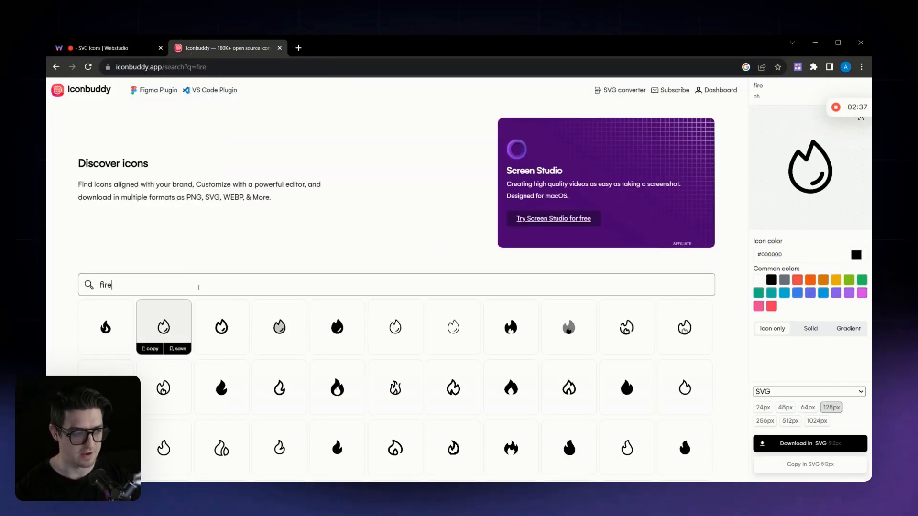
pyautogui.hotkey('ctrl', 'a')
pyautogui.write('r')
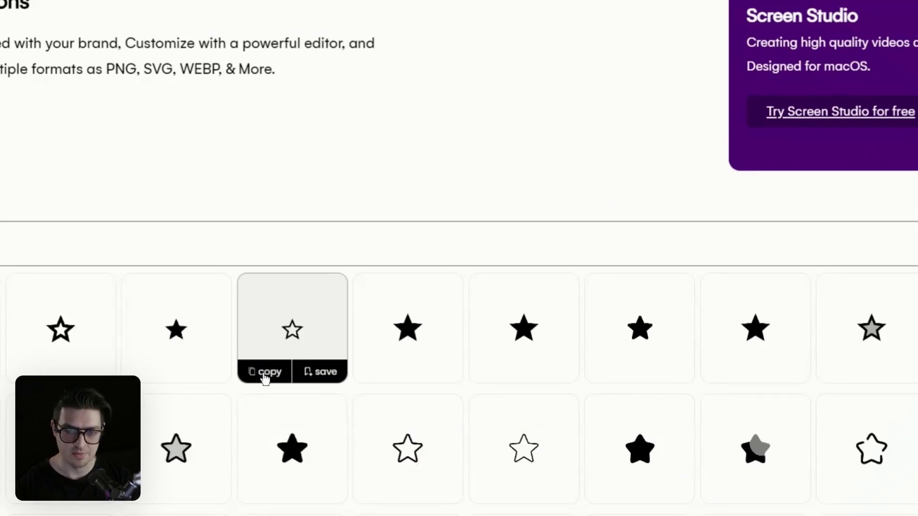
pyautogui.click(266, 373)
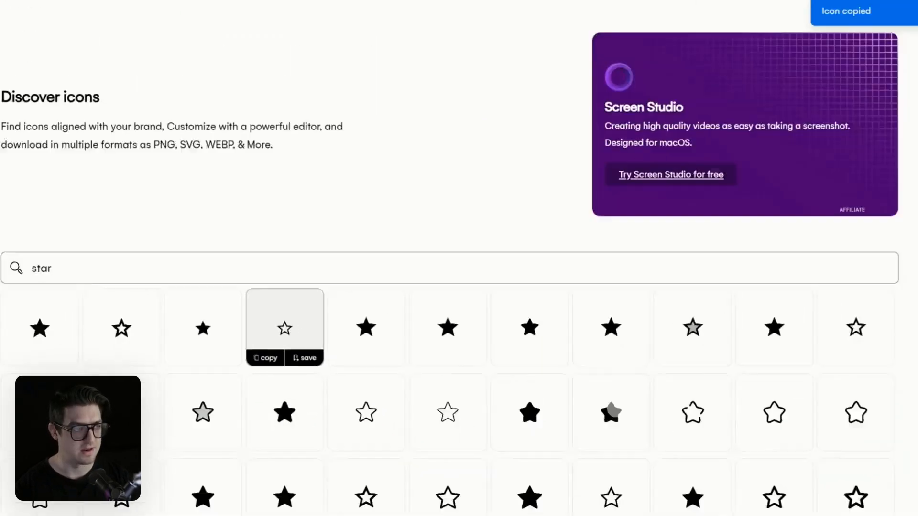
pyautogui.hotkey('ctrl', 'Tab')
# Paste the star SVG into the second Icon SVG and set width and height to 100%.
pyautogui.click(488, 264)
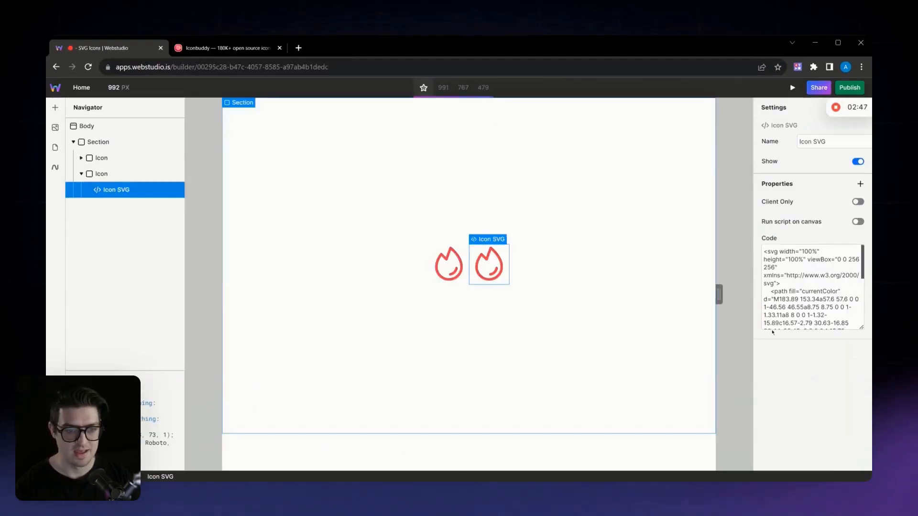
pyautogui.hotkey('ctrl', 'v')
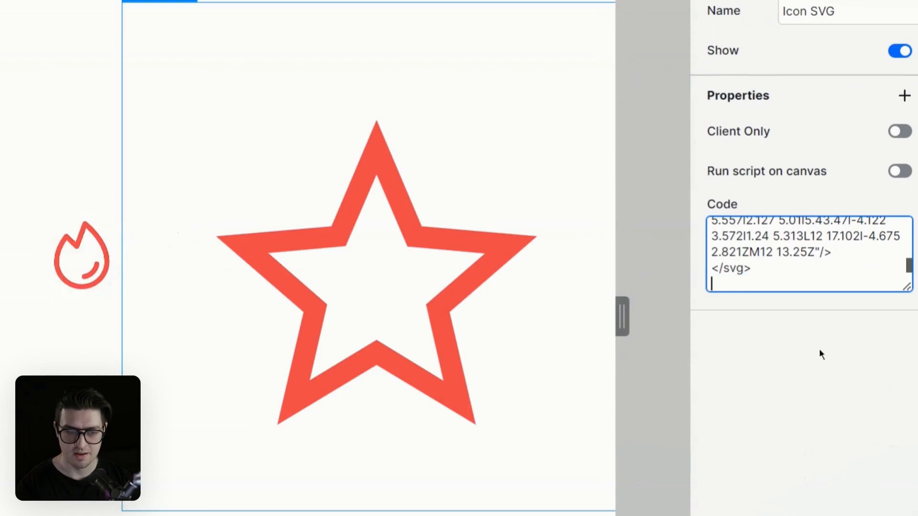
pyautogui.scroll(5, 809, 244)
pyautogui.doubleClick(794, 231)
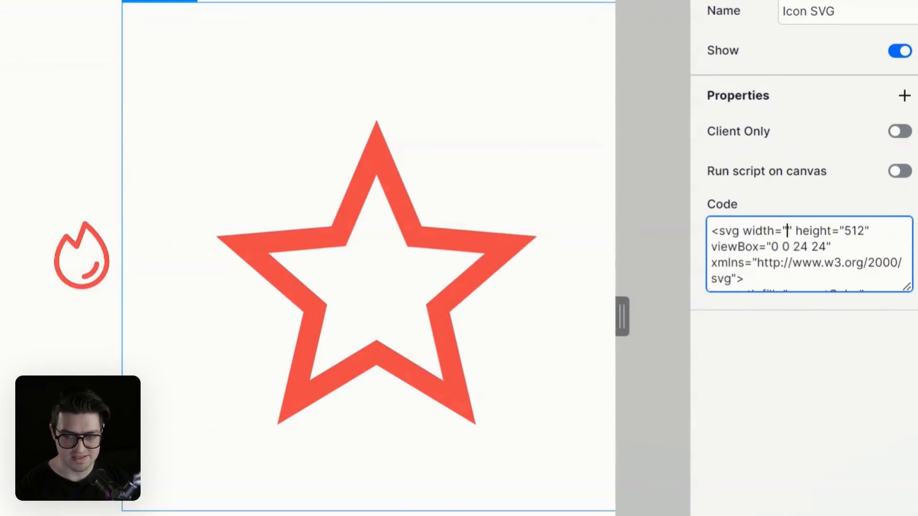
pyautogui.write('100%')
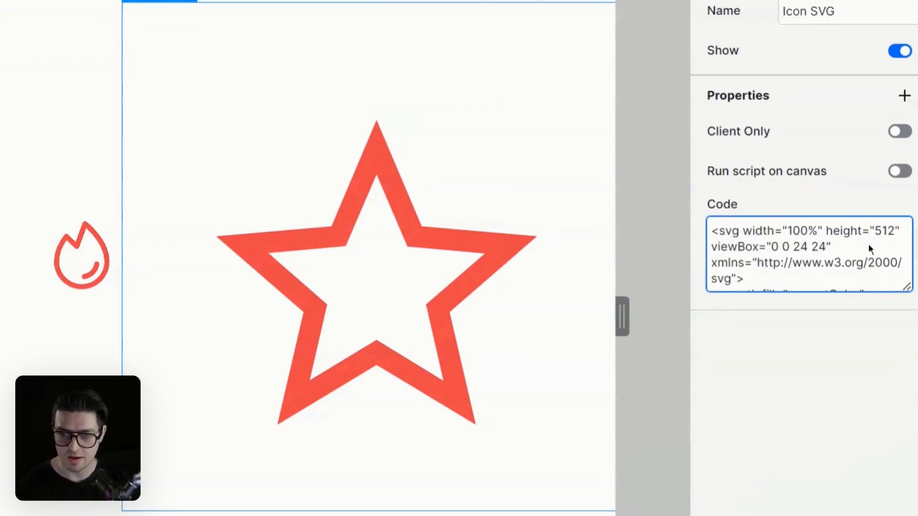
pyautogui.doubleClick(881, 229)
pyautogui.write('100')
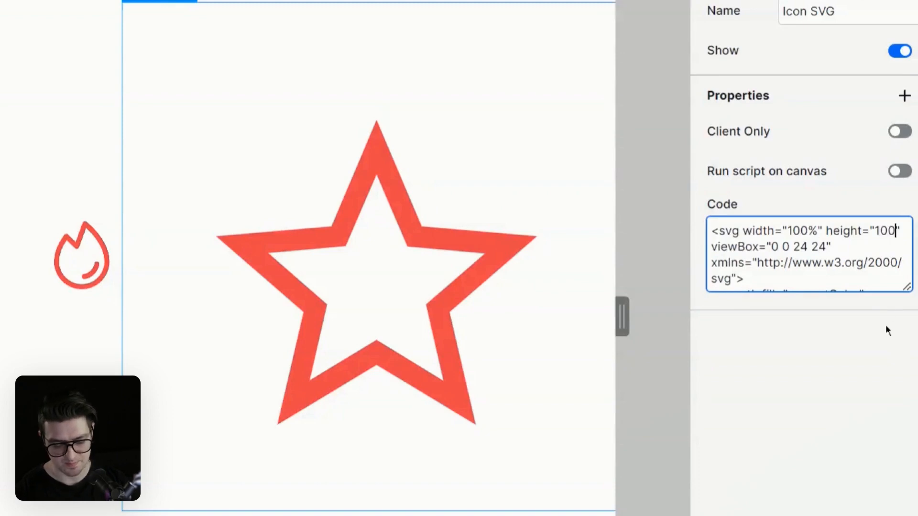
pyautogui.write('%')
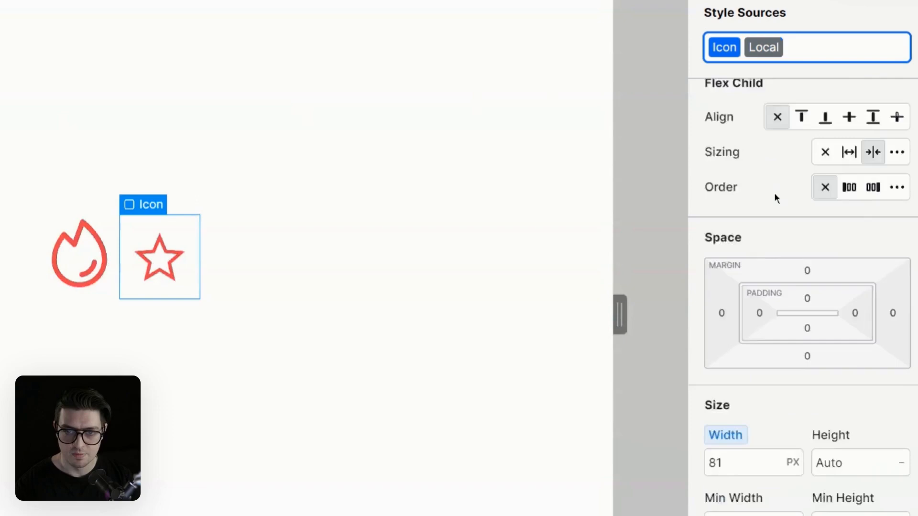
pyautogui.scroll(-5, 776, 196)
pyautogui.scroll(-5, 775, 198)
# Set the shared Icon token colour to purple and width to 125 px.
pyautogui.click(807, 327)
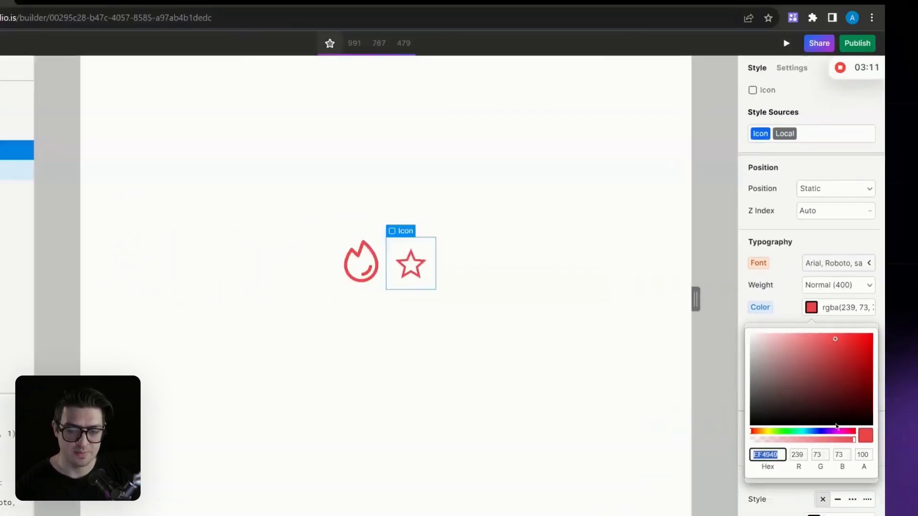
pyautogui.moveTo(766, 402); pyautogui.dragTo(821, 401)
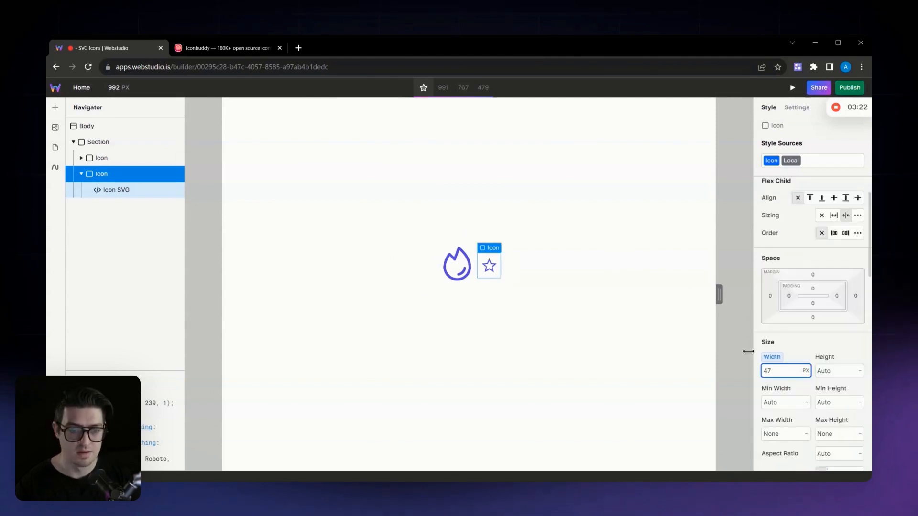
pyautogui.moveTo(748, 351); pyautogui.dragTo(788, 358)
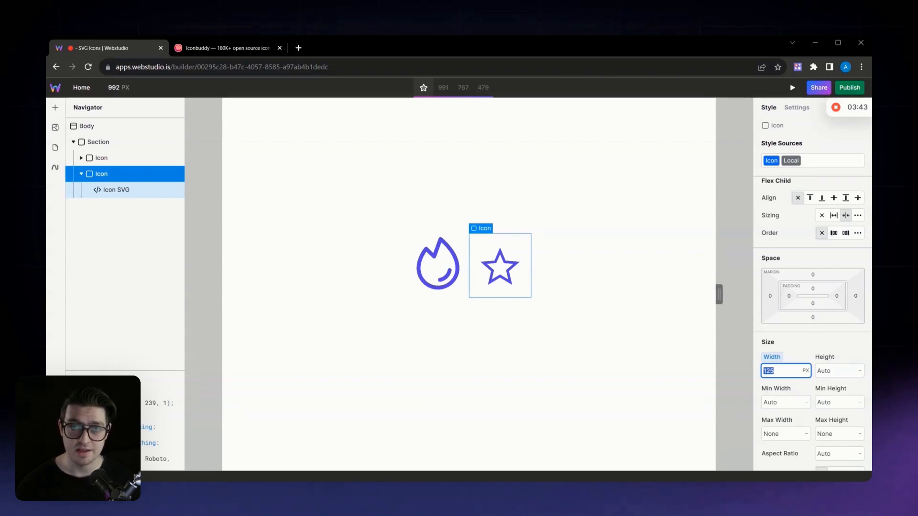
# Duplicate the star twice and the flame once, giving two flames and three stars.
pyautogui.click(80, 174)
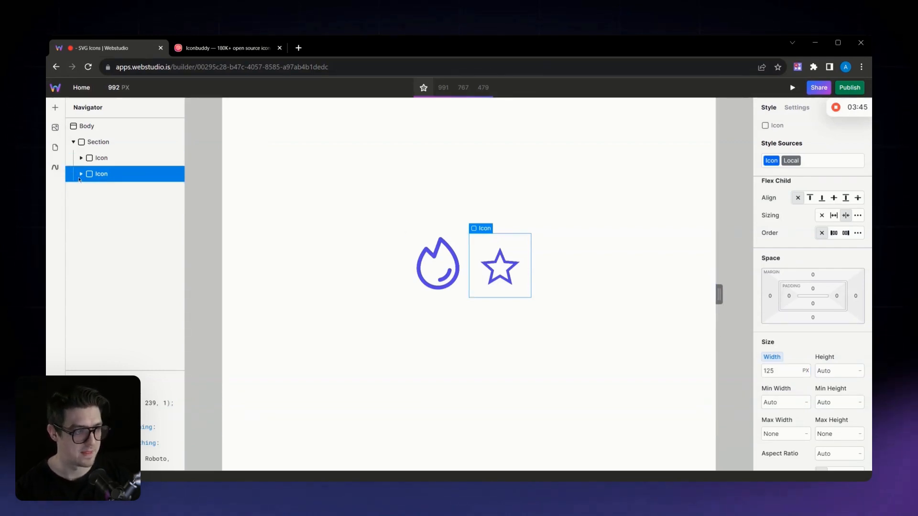
pyautogui.hotkey('ctrl', 'd')
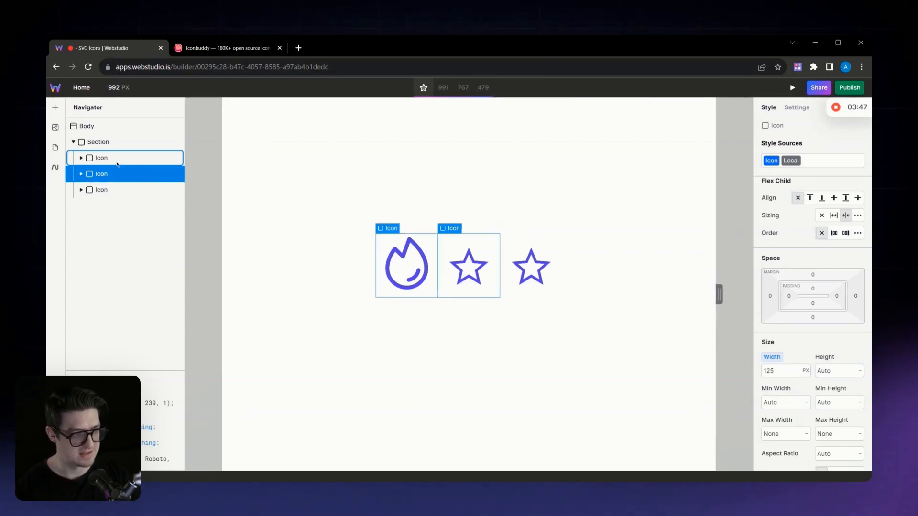
pyautogui.click(101, 157)
pyautogui.hotkey('ctrl', 'd')
pyautogui.click(101, 190)
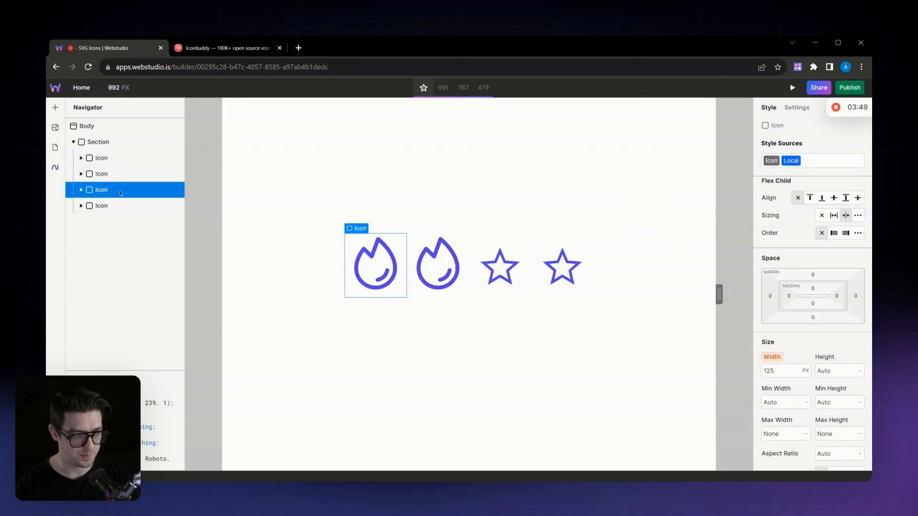
pyautogui.hotkey('ctrl', 'd')
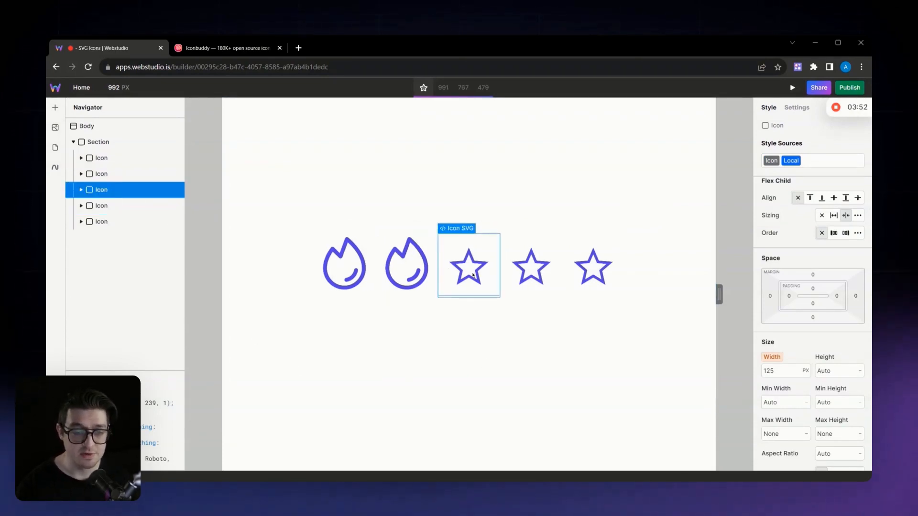
pyautogui.scroll(-5, 787, 331)
pyautogui.scroll(-5, 786, 332)
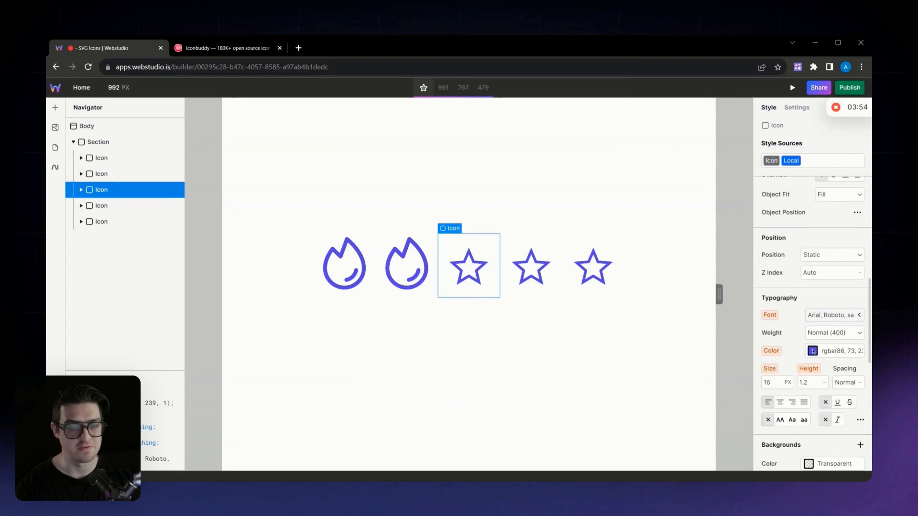
# Select the middle star's Icon box and give it a local yellow colour.
pyautogui.doubleClick(468, 267)
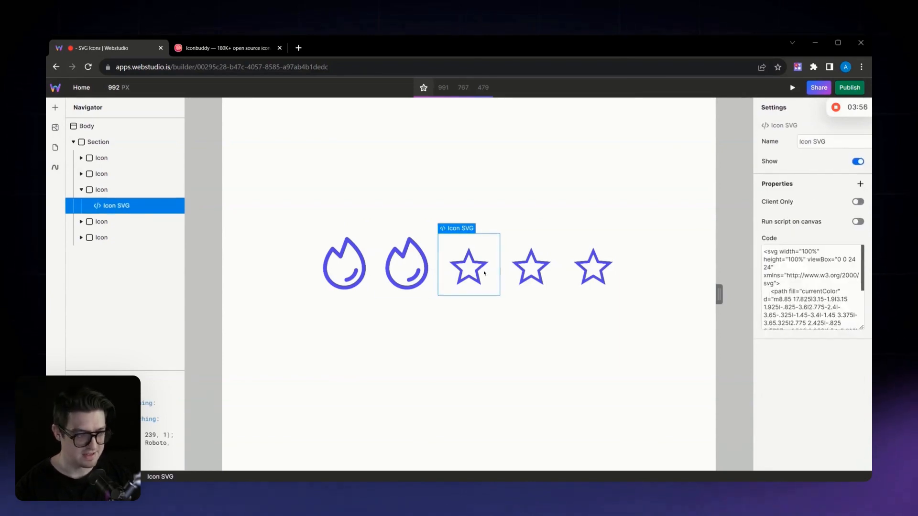
pyautogui.click(109, 169)
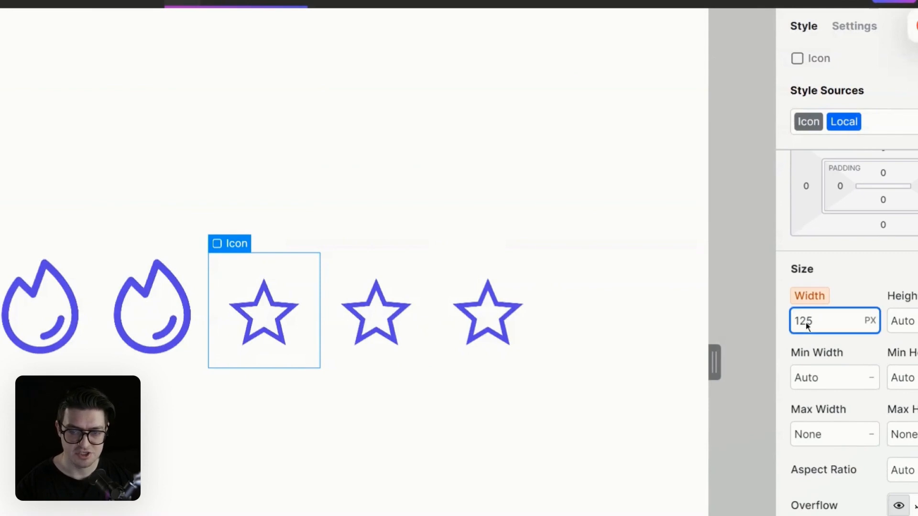
pyautogui.moveTo(810, 321); pyautogui.dragTo(861, 321)
pyautogui.scroll(-3, 834, 343)
pyautogui.scroll(-4, 834, 342)
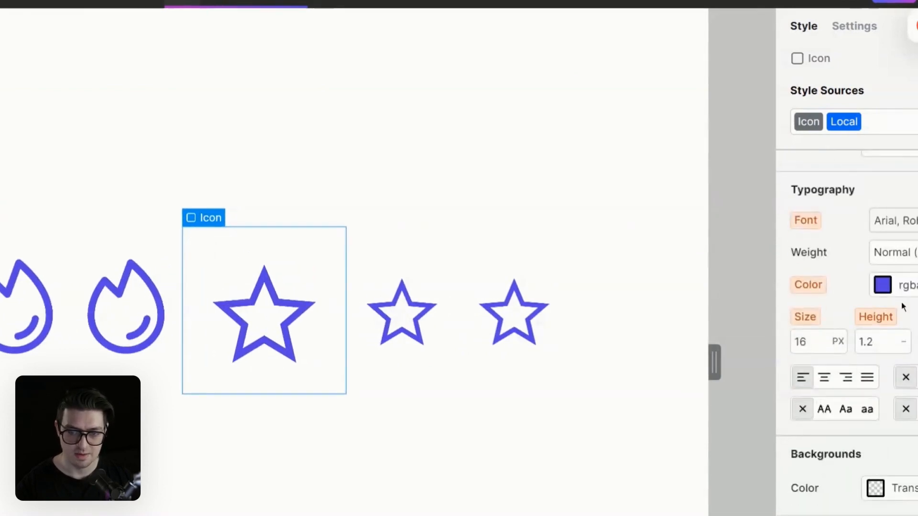
pyautogui.click(882, 285)
pyautogui.moveTo(897, 467); pyautogui.dragTo(810, 466)
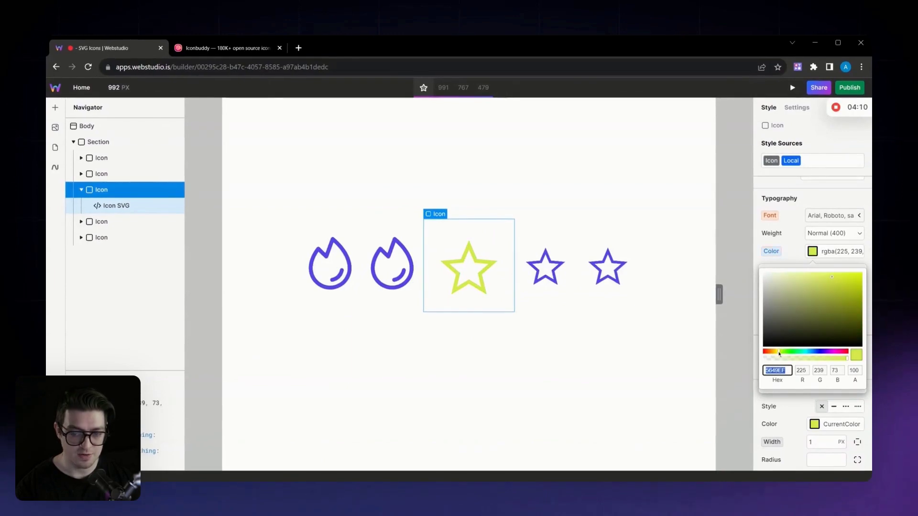
pyautogui.moveTo(778, 351); pyautogui.dragTo(775, 352)
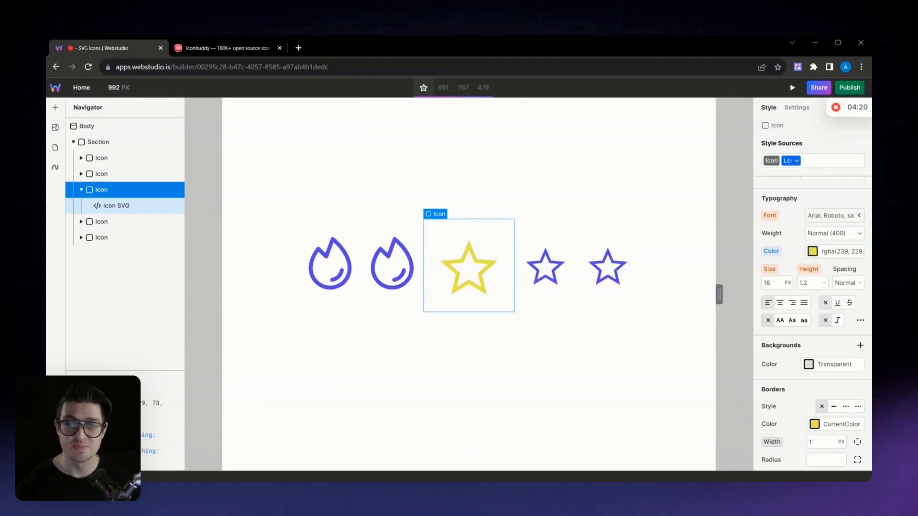
pyautogui.scroll(5, 809, 287)
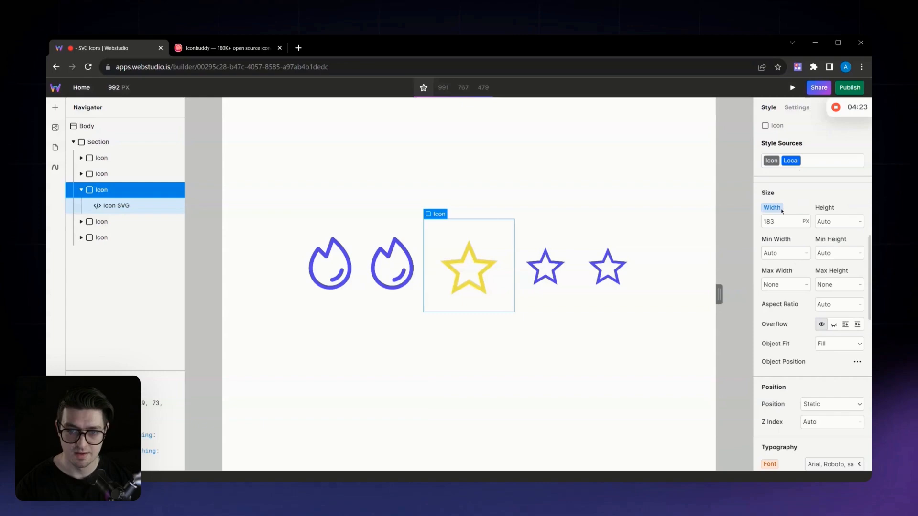
# Reset the middle star to 125 px, then widen the shared Icon token to 170 px.
pyautogui.moveTo(781, 209); pyautogui.dragTo(789, 226)
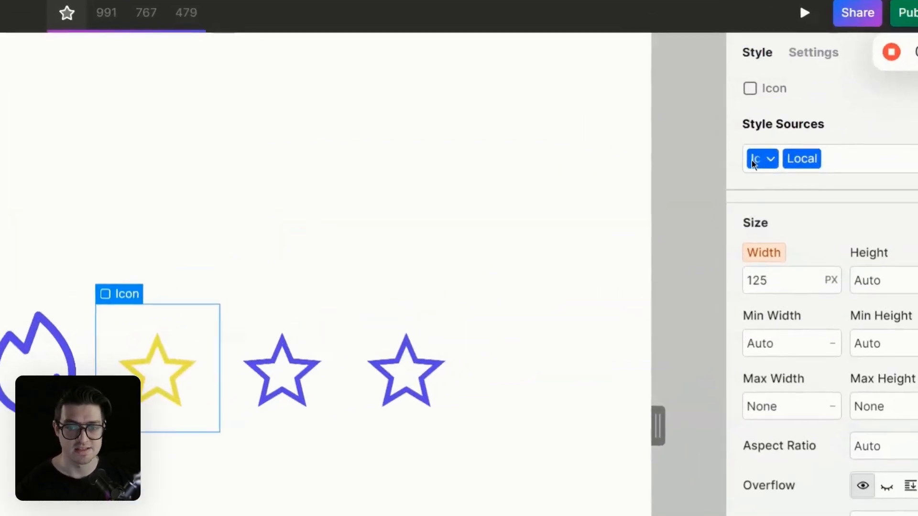
pyautogui.click(751, 161)
pyautogui.moveTo(761, 278); pyautogui.dragTo(803, 278)
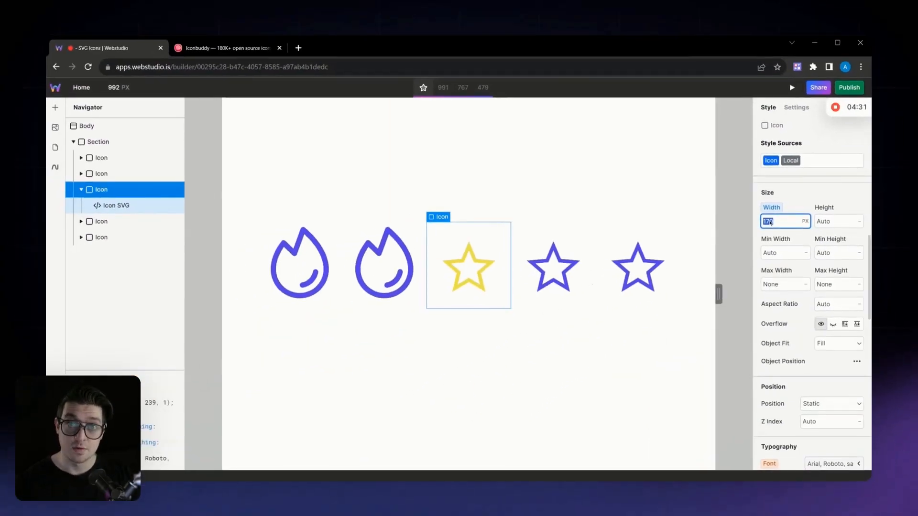